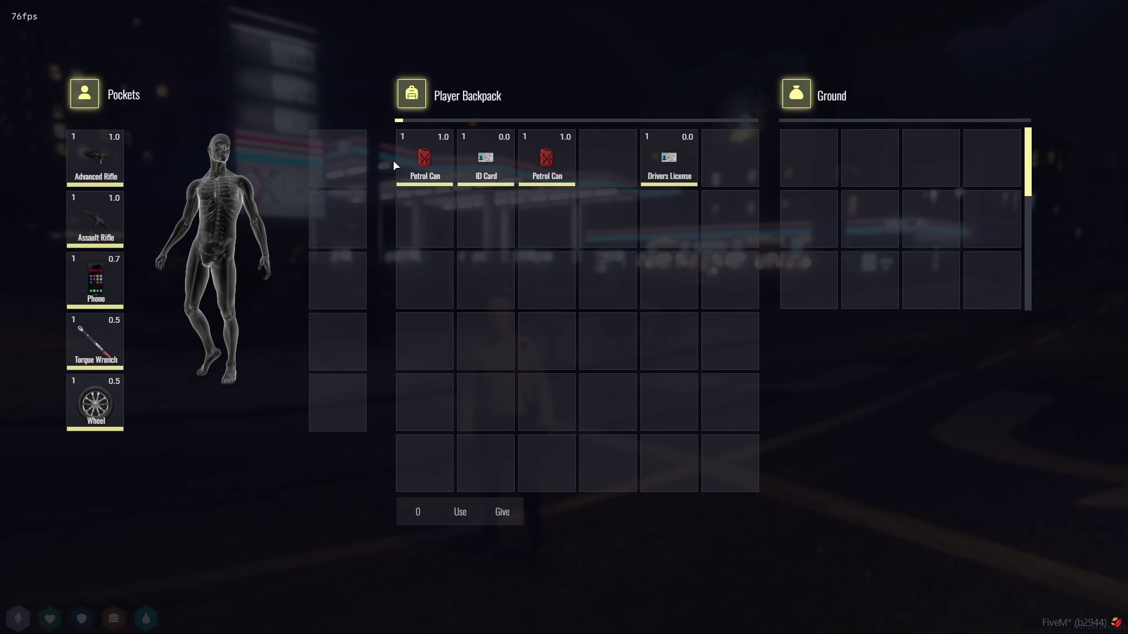
Move both Petrol Cans, the ID Card and the Drivers License from the backpack into the first four empty pocket slots.
{"action": "left_click_drag", "start_coordinate": [399, 166], "coordinate": [346, 157]}
{"action": "left_click_drag", "start_coordinate": [485, 164], "coordinate": [364, 223]}
{"action": "left_click_drag", "start_coordinate": [532, 184], "coordinate": [353, 276]}
{"action": "left_click_drag", "start_coordinate": [668, 159], "coordinate": [347, 379]}
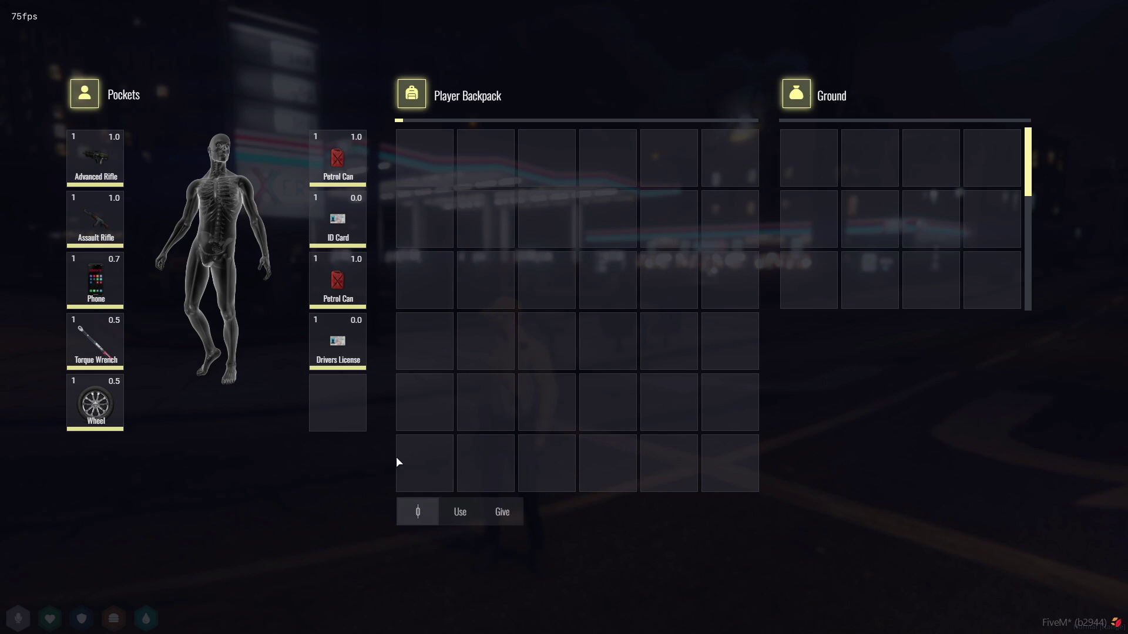
Move the Drivers License into the second slot of the backpack's last row and set the transfer amount to 1.
{"action": "left_click_drag", "start_coordinate": [341, 344], "coordinate": [485, 454]}
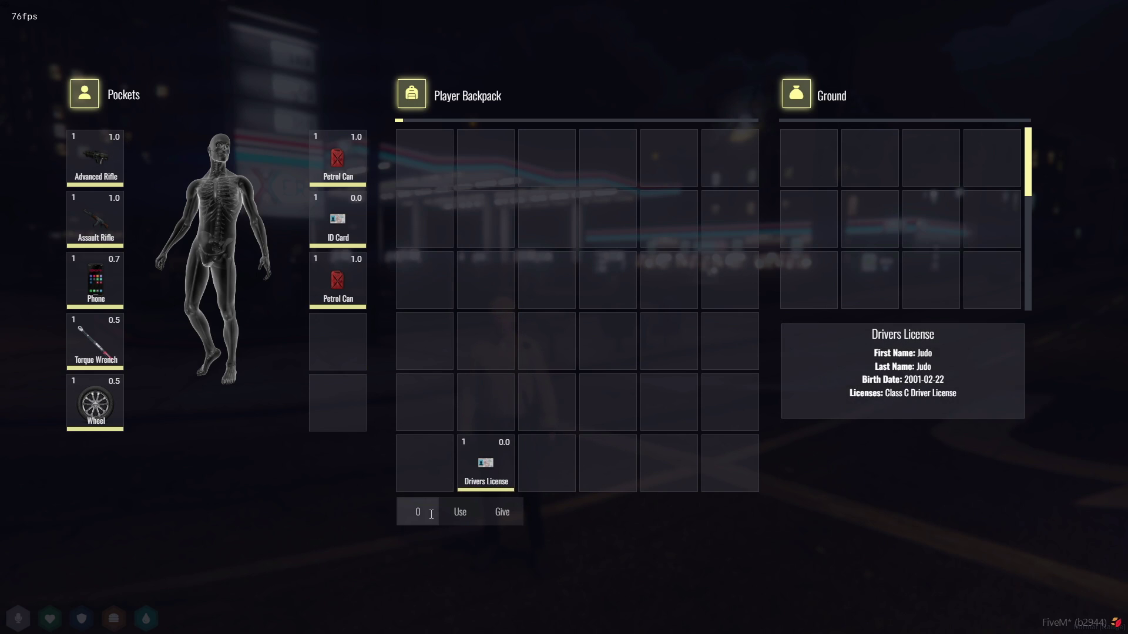
{"action": "left_click", "coordinate": [431, 515]}
{"action": "key", "text": "BackSpace"}
{"action": "type", "text": "1"}
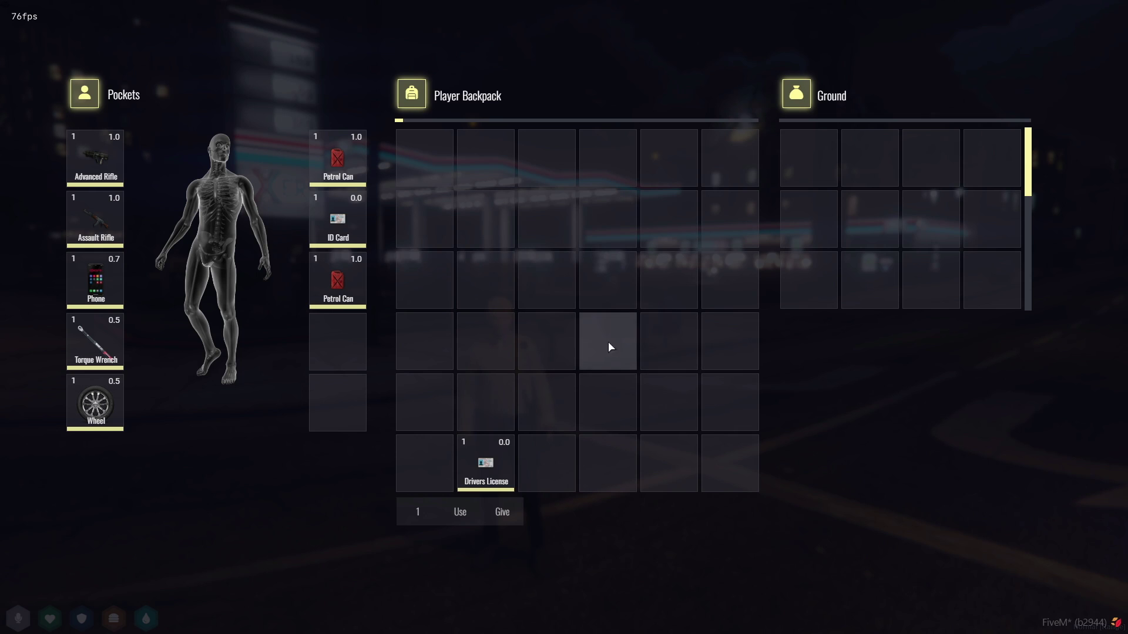
Drop the Drivers License on the ground, then close and reopen the inventory to inspect the dropped item.
{"action": "left_click_drag", "start_coordinate": [485, 467], "coordinate": [819, 227]}
{"action": "key", "text": "Escape"}
{"action": "key", "text": "Escape"}
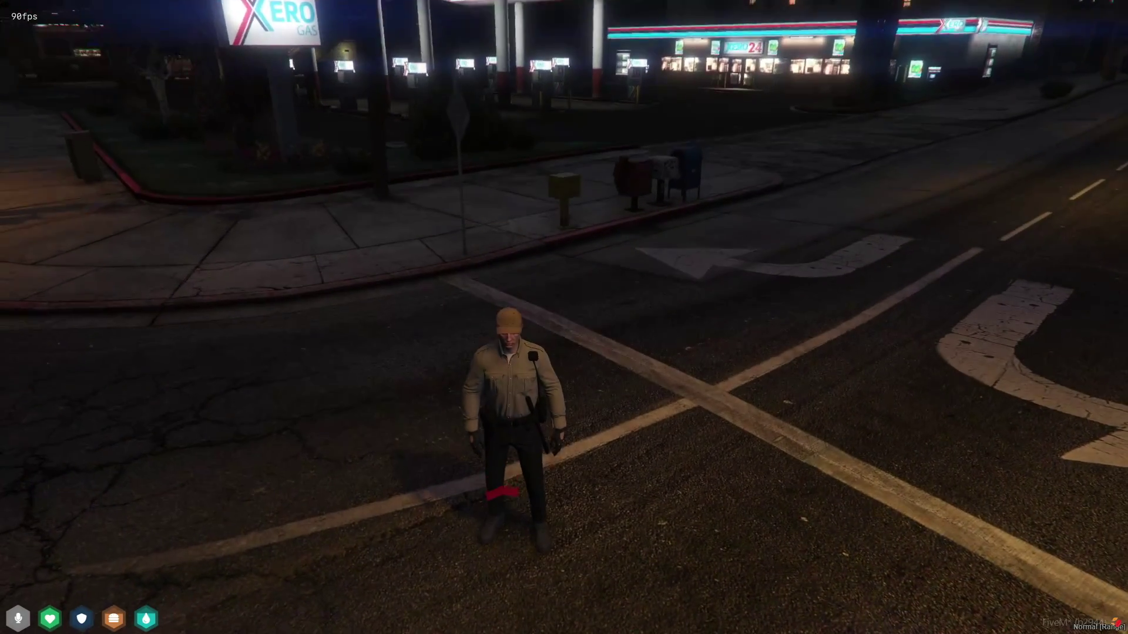
{"action": "key", "text": "Tab"}
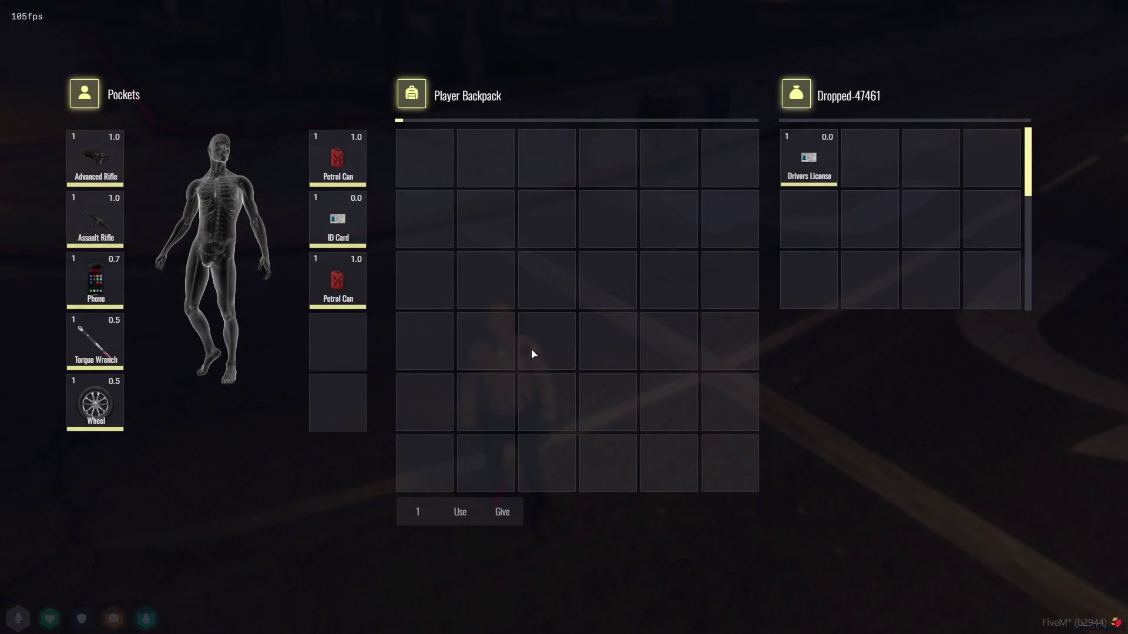
{"action": "mouse_move", "coordinate": [106, 224]}
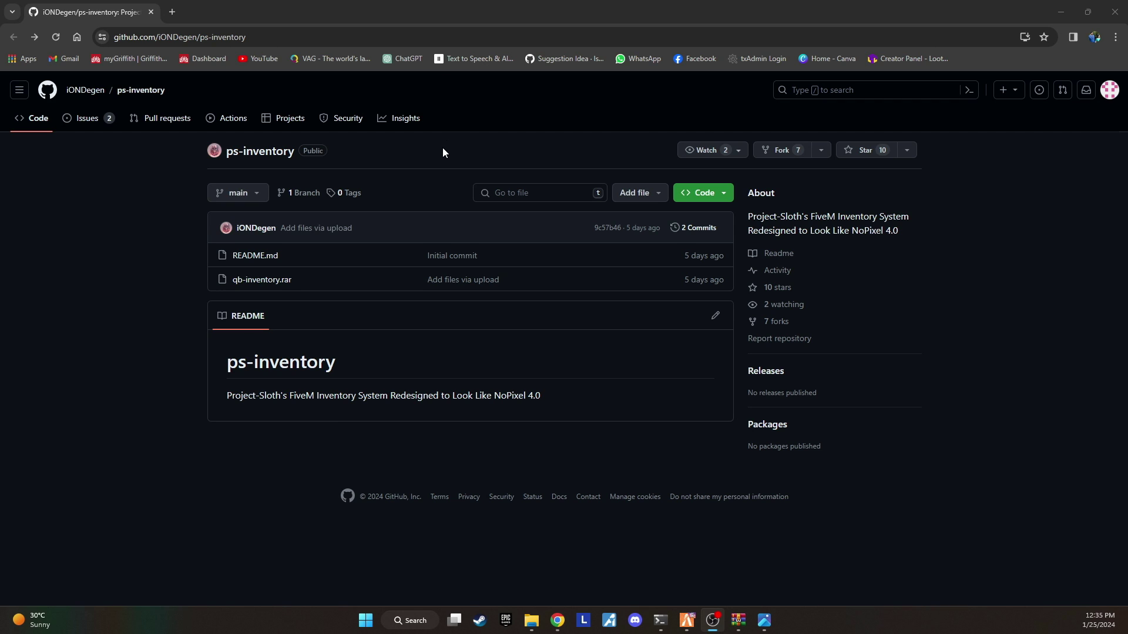
Download the ps-inventory repository as a ZIP, and extract the ps-inventory-main archive inside the Fivem scripts folder in File Explorer.
{"action": "left_click", "coordinate": [712, 202]}
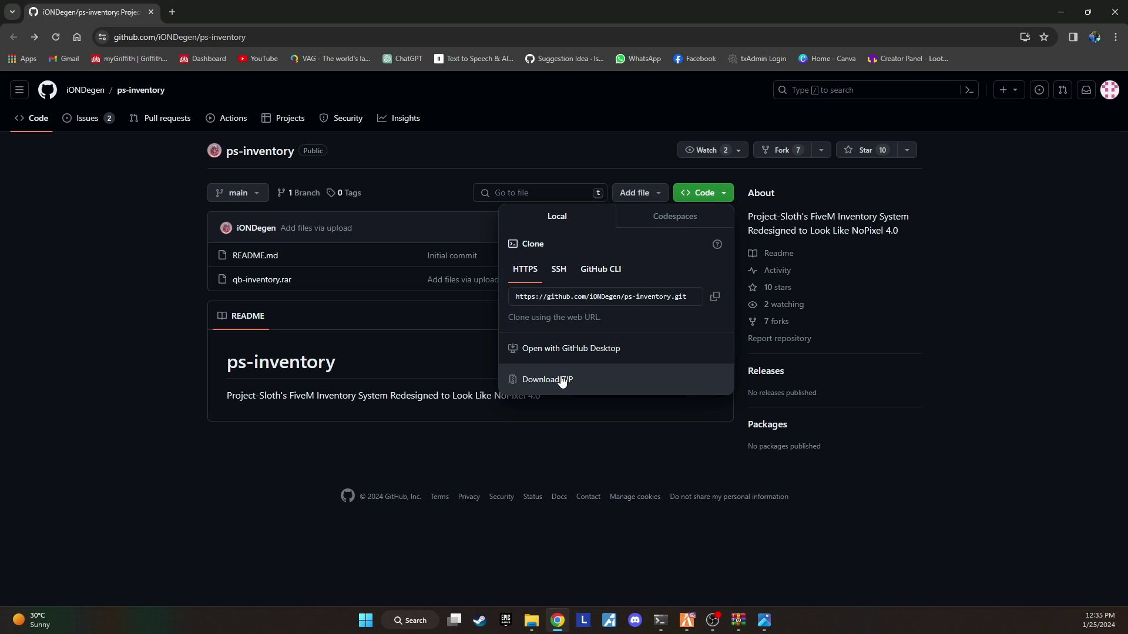
{"action": "left_click", "coordinate": [562, 381]}
{"action": "mouse_move", "coordinate": [532, 621]}
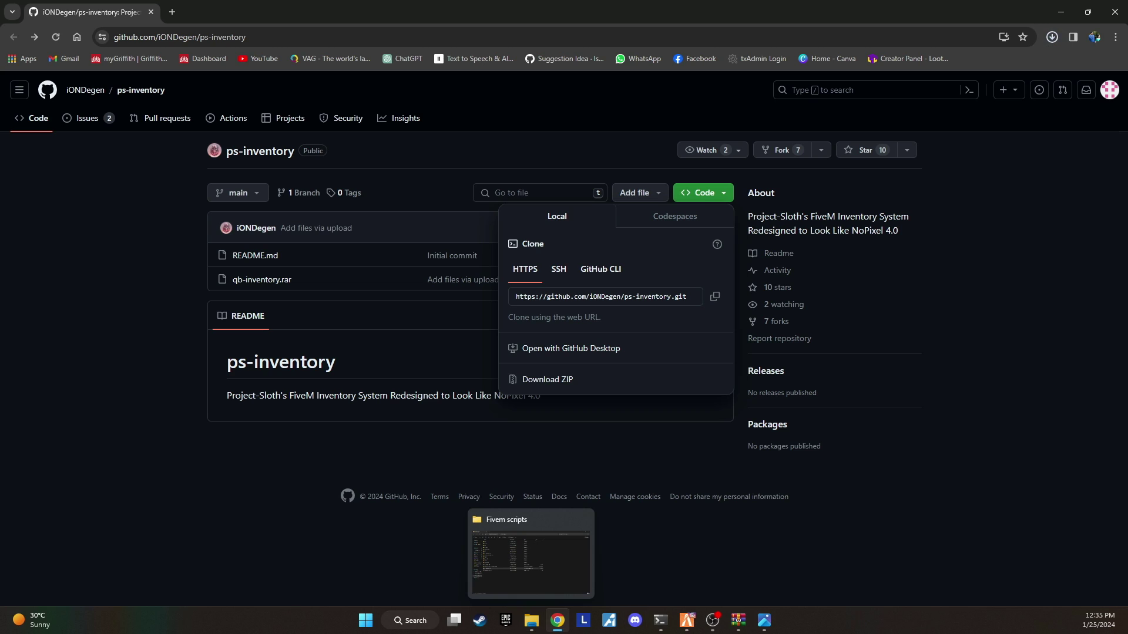
{"action": "left_click", "coordinate": [531, 555]}
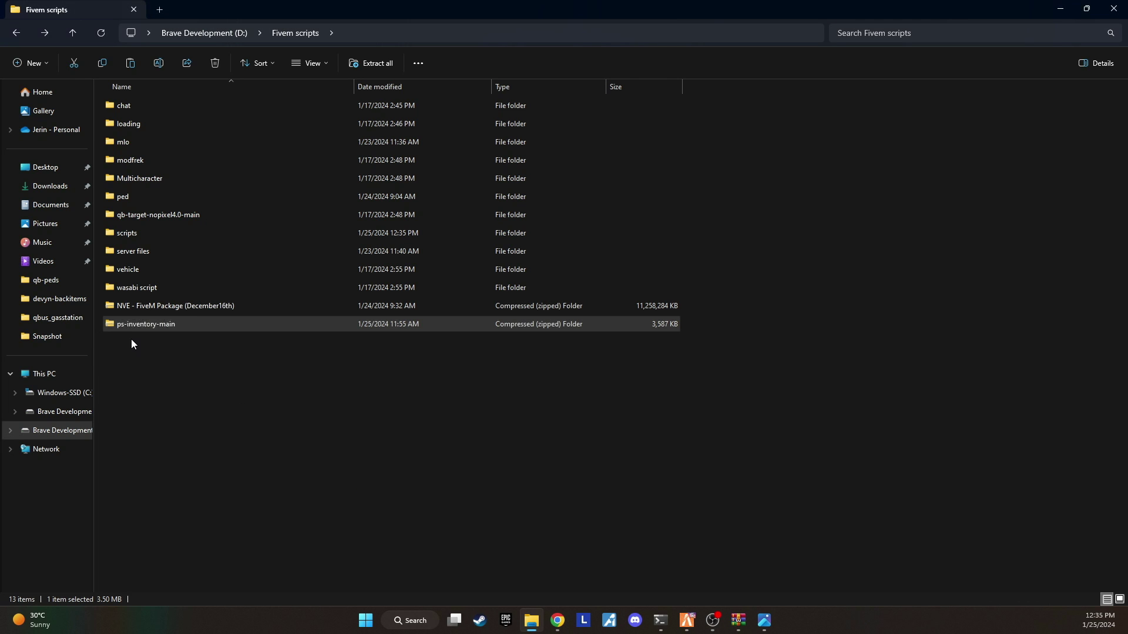
{"action": "right_click", "coordinate": [131, 340]}
{"action": "mouse_move", "coordinate": [237, 487]}
{"action": "left_click", "coordinate": [339, 527]}
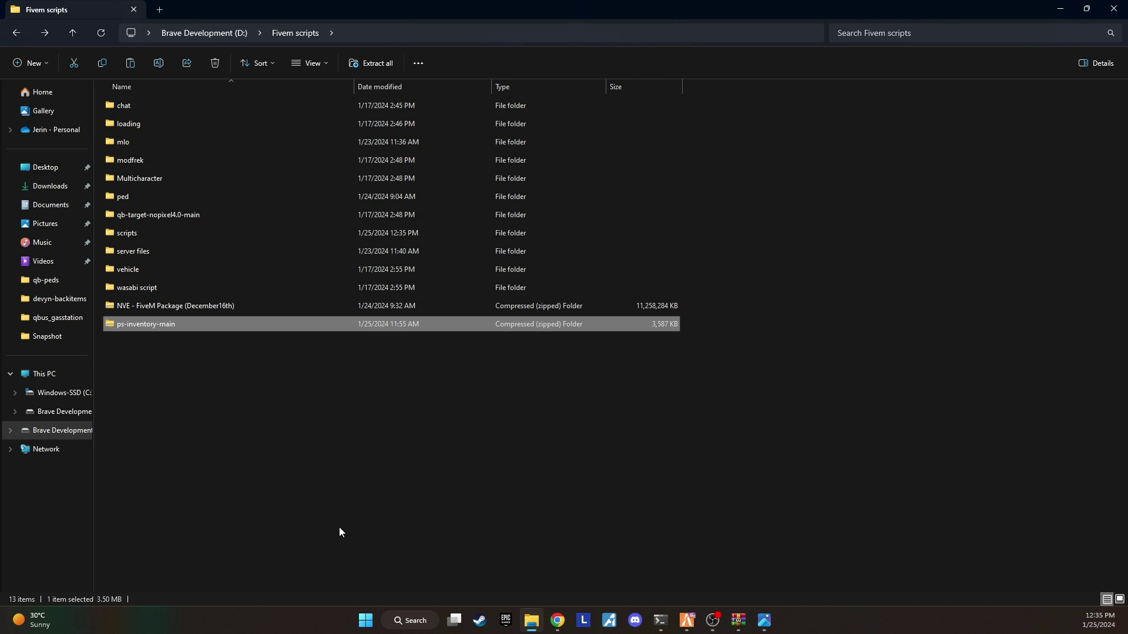
Copy the client, html and server folders plus fxmanifest.lua and config.lua from the qb-inventory archive in the extracted ps-inventory-main folder.
{"action": "left_click", "coordinate": [138, 216]}
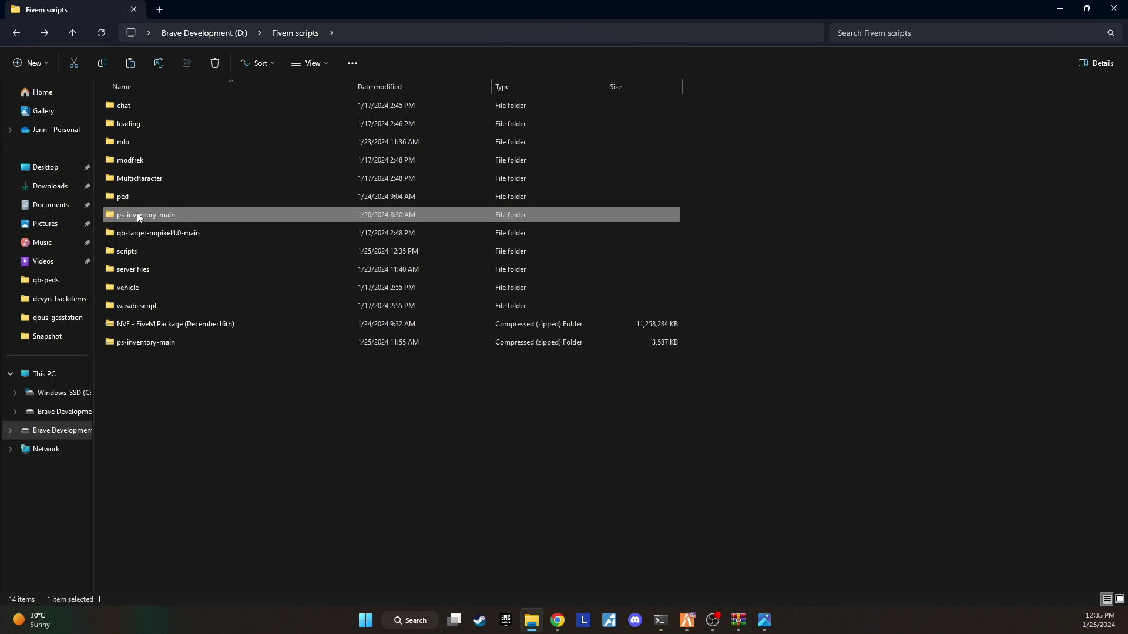
{"action": "double_click", "coordinate": [139, 216]}
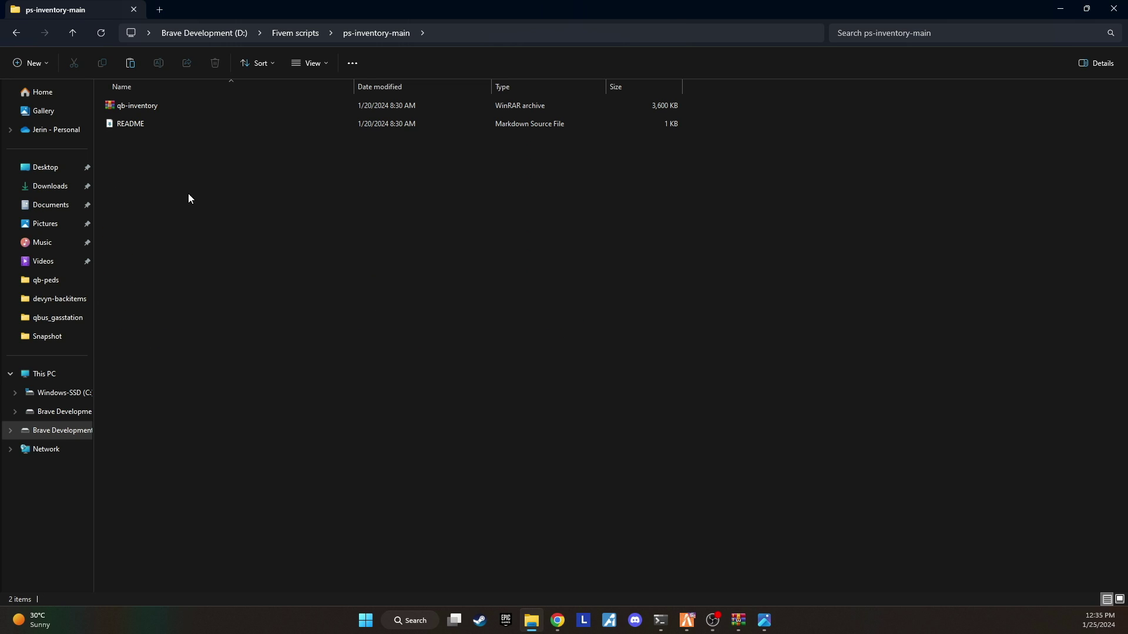
{"action": "double_click", "coordinate": [155, 108]}
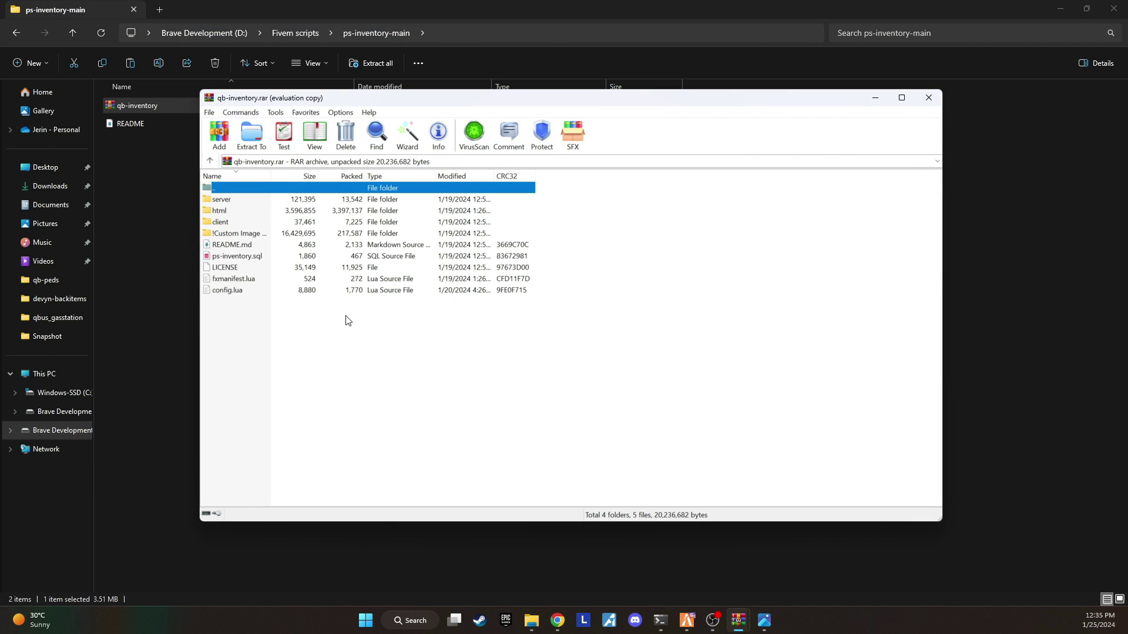
{"action": "left_click", "coordinate": [229, 290]}
{"action": "left_click", "coordinate": [232, 278], "text": "ctrl"}
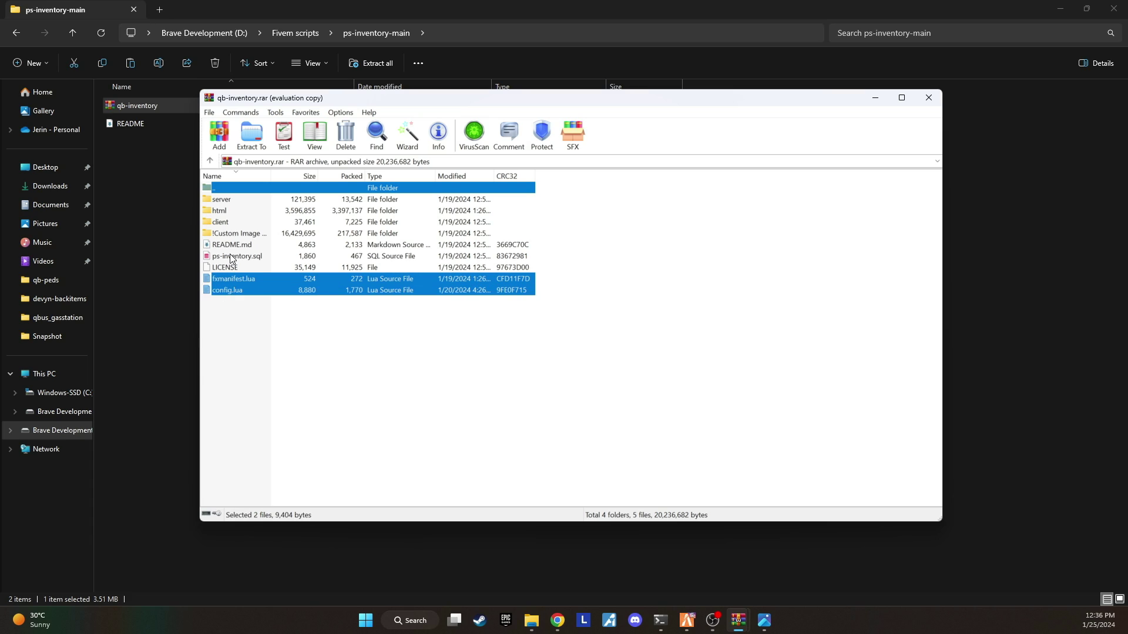
{"action": "left_click", "coordinate": [232, 221], "text": "ctrl"}
{"action": "left_click", "coordinate": [232, 210], "text": "ctrl"}
{"action": "left_click", "coordinate": [231, 200], "text": "ctrl"}
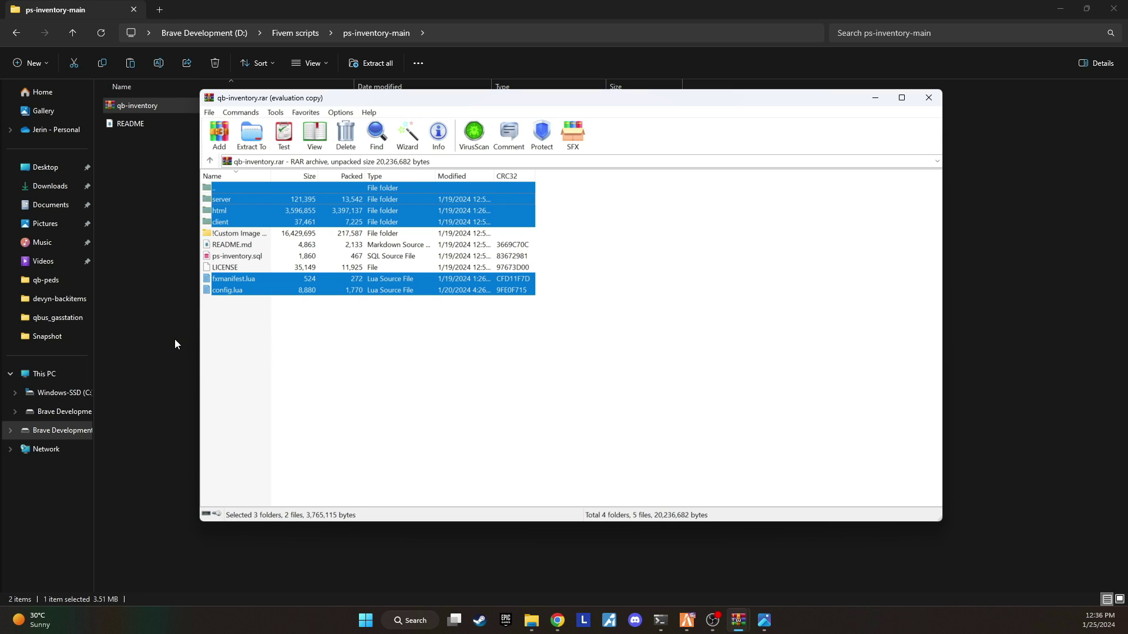
Open the server's qb-inventory folder on drive D under Fivem, txData, QBCoreFramework_ADCEEF.base, resources, [qb].
{"action": "left_click", "coordinate": [64, 431]}
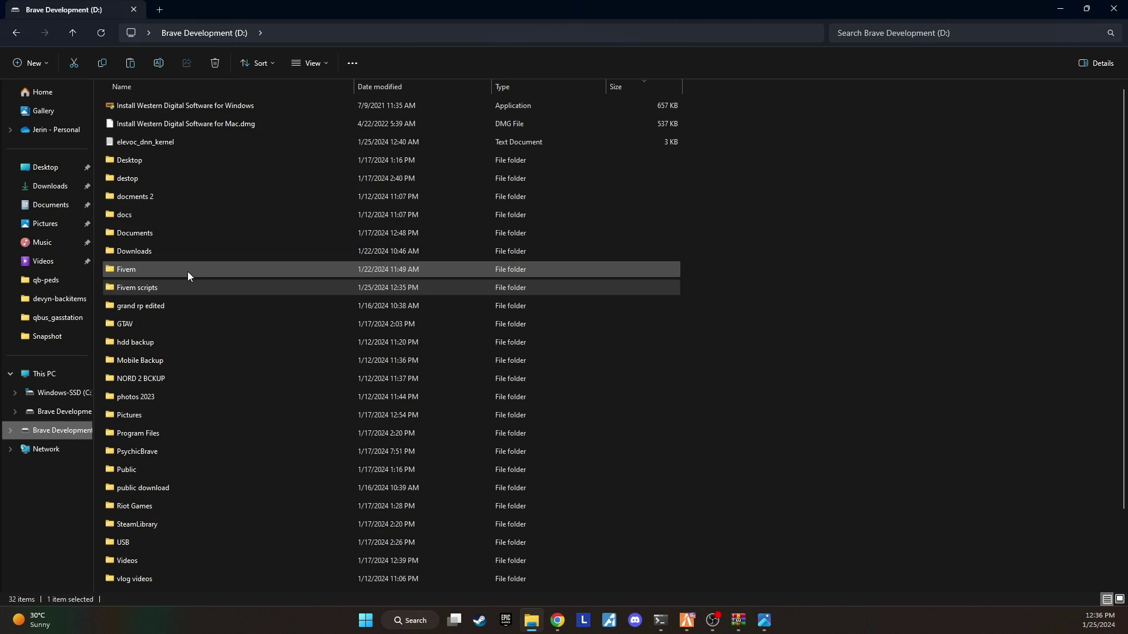
{"action": "double_click", "coordinate": [188, 272]}
{"action": "double_click", "coordinate": [151, 125]}
{"action": "double_click", "coordinate": [152, 124]}
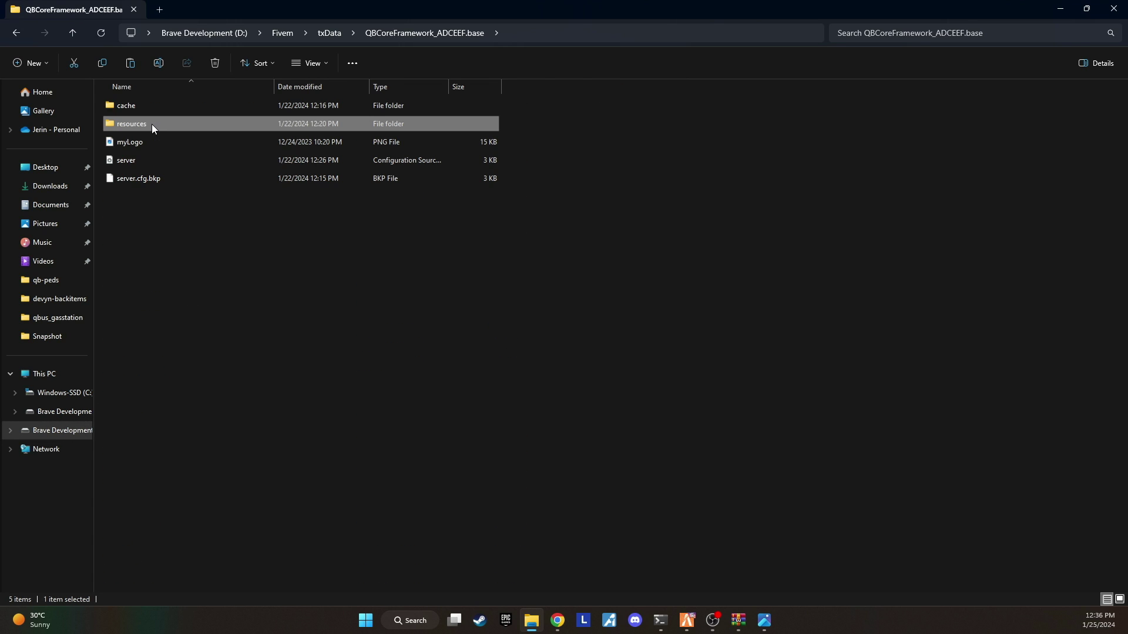
{"action": "double_click", "coordinate": [152, 125]}
{"action": "double_click", "coordinate": [139, 214]}
{"action": "scroll", "coordinate": [188, 419], "scroll_direction": "down", "scroll_amount": 2}
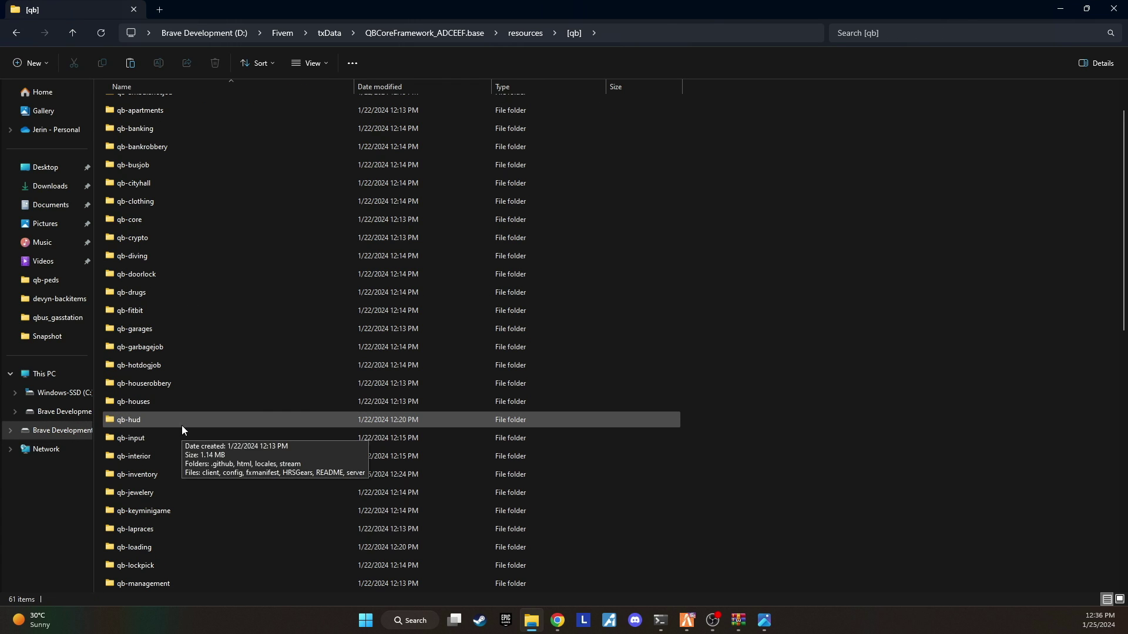
{"action": "double_click", "coordinate": [158, 474]}
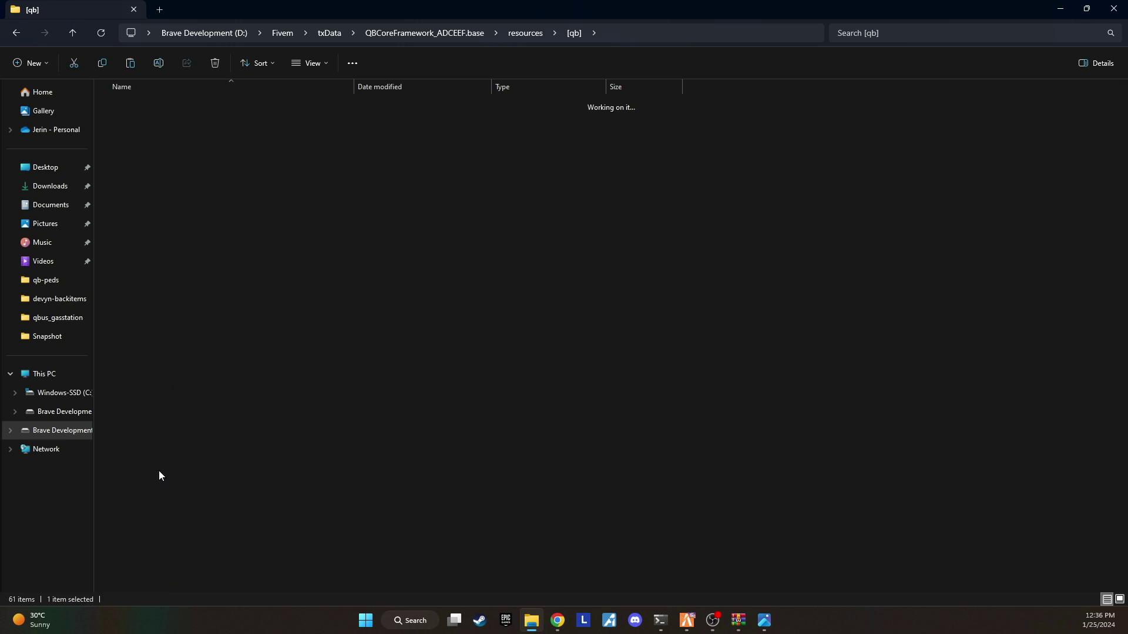
Paste the copied inventory files into the qb-inventory folder, replacing the existing files with the same names.
{"action": "right_click", "coordinate": [219, 342]}
{"action": "left_click", "coordinate": [285, 527]}
{"action": "mouse_move", "coordinate": [284, 376]}
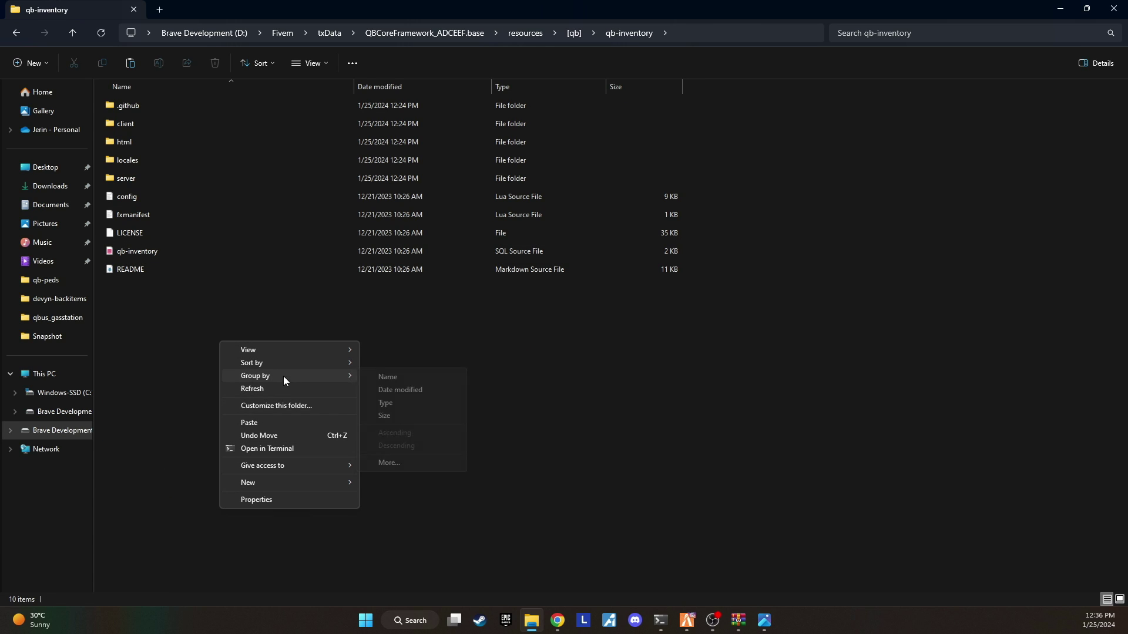
{"action": "left_click", "coordinate": [272, 421]}
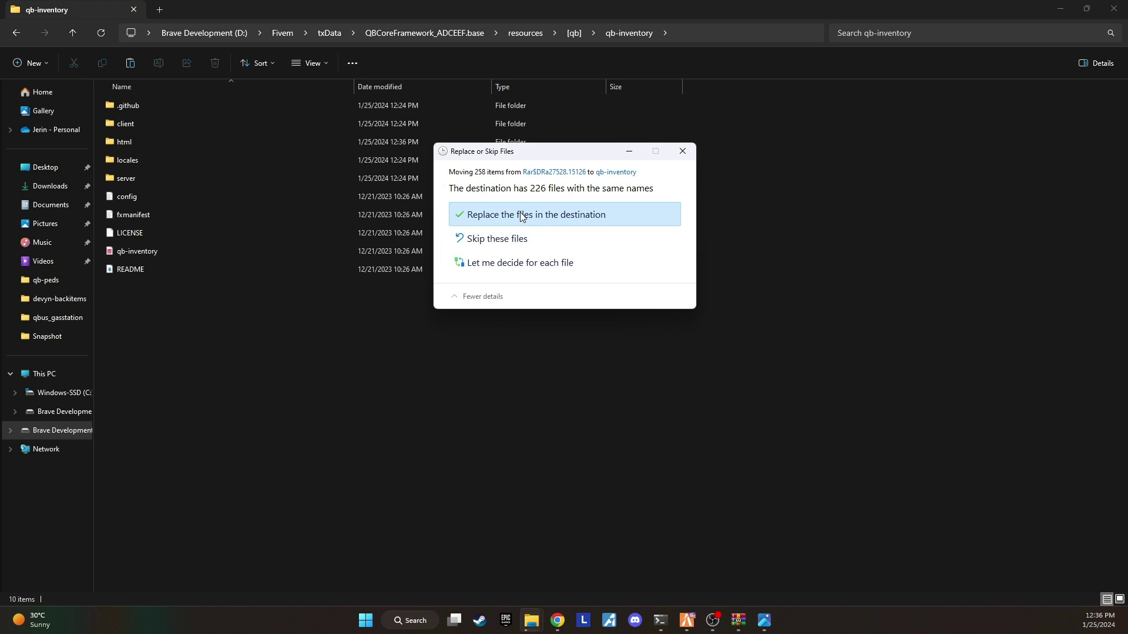
{"action": "left_click", "coordinate": [522, 216]}
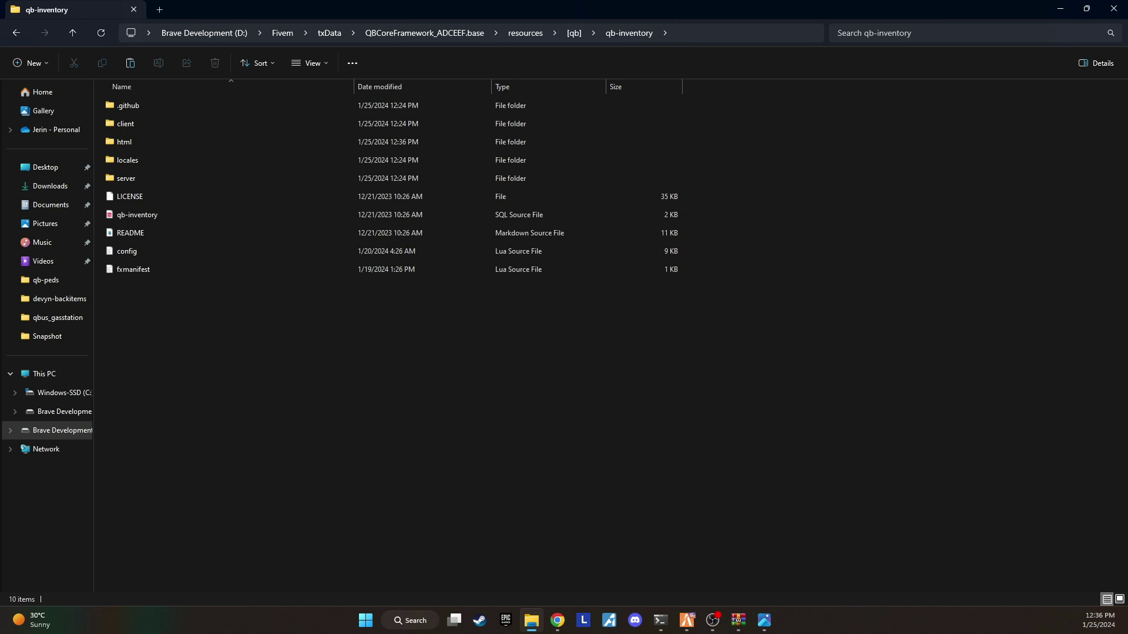
Check the contents of the inventory_images folder inside html and go back to the html folder.
{"action": "double_click", "coordinate": [161, 142]}
{"action": "double_click", "coordinate": [209, 182]}
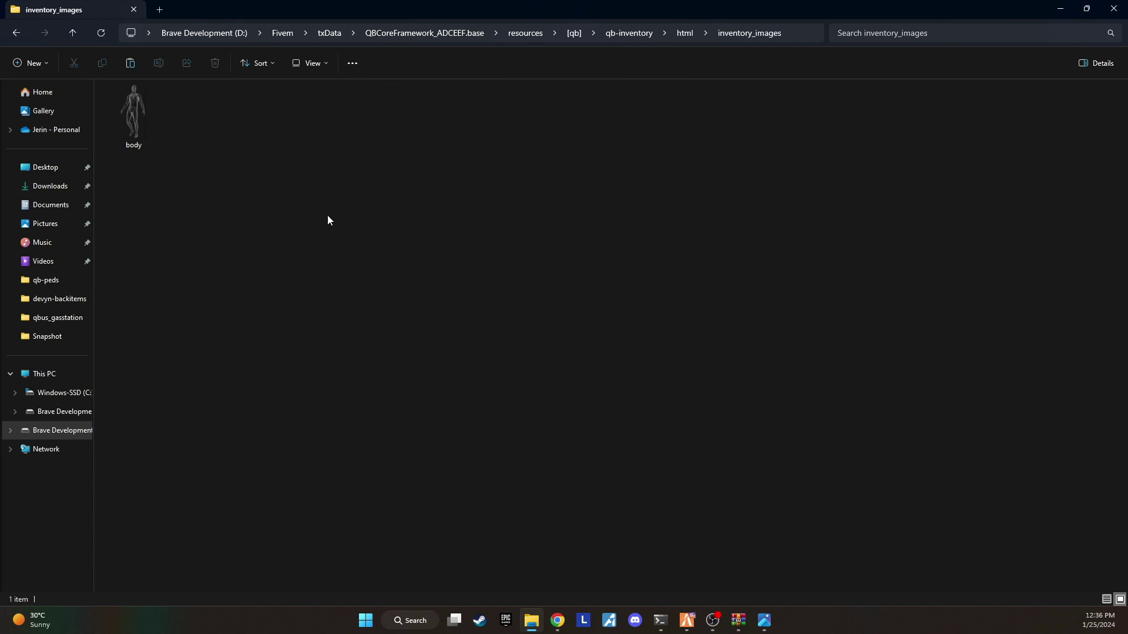
{"action": "key", "text": "alt+Left"}
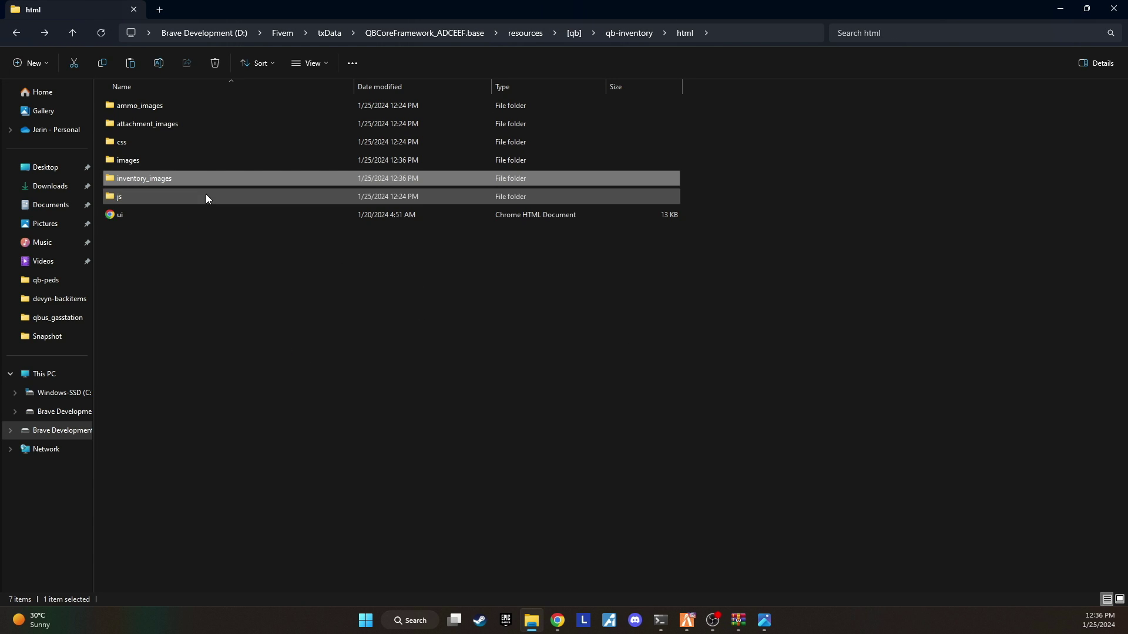
Switch to the FiveM game and open the player inventory to check which design it uses.
{"action": "key", "text": "alt+Tab"}
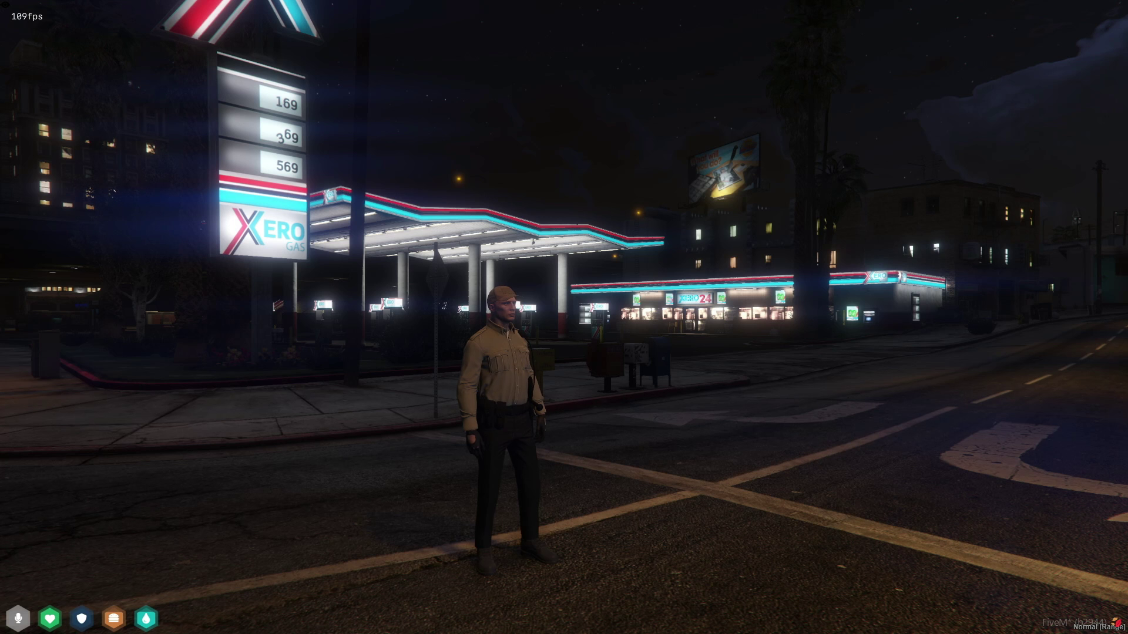
{"action": "key", "text": "Tab"}
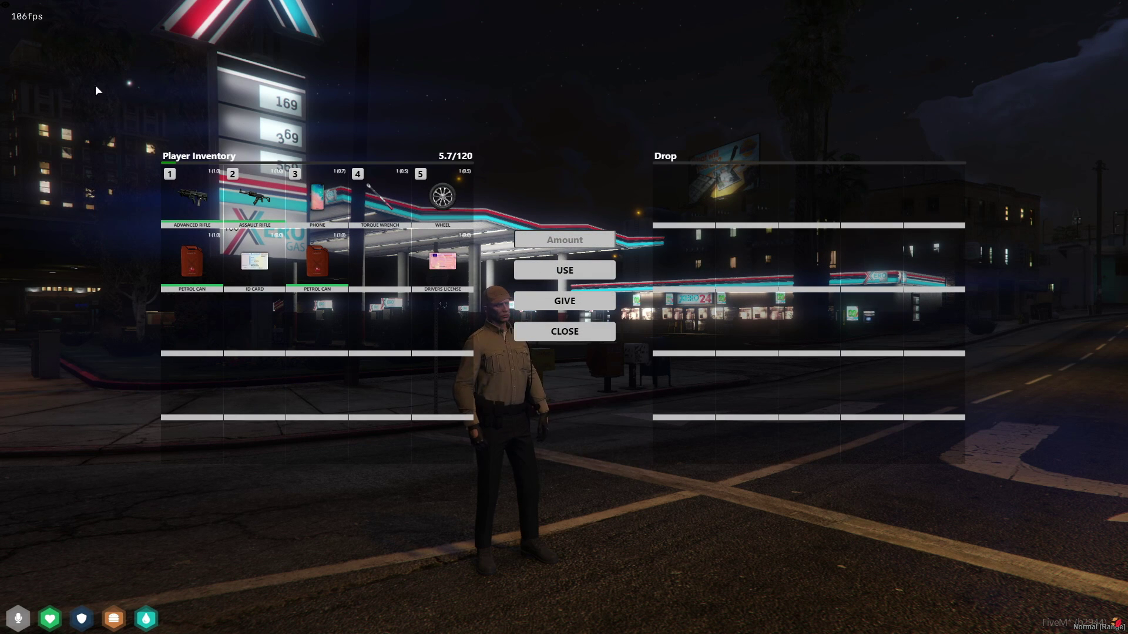
{"action": "key", "text": "Tab"}
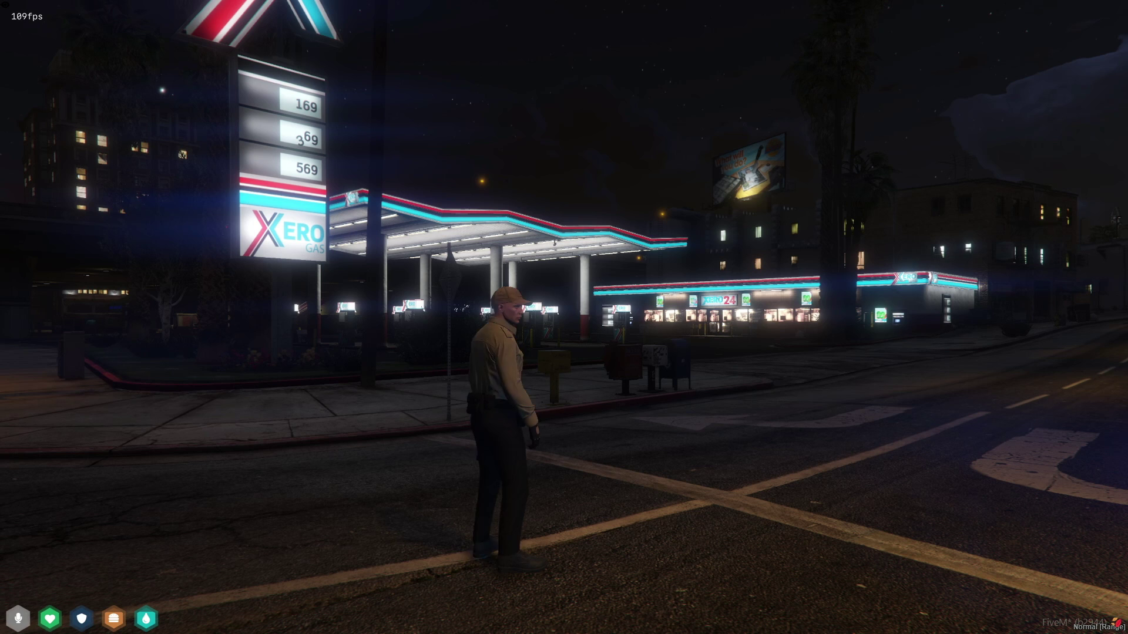
{"action": "key", "text": "Tab"}
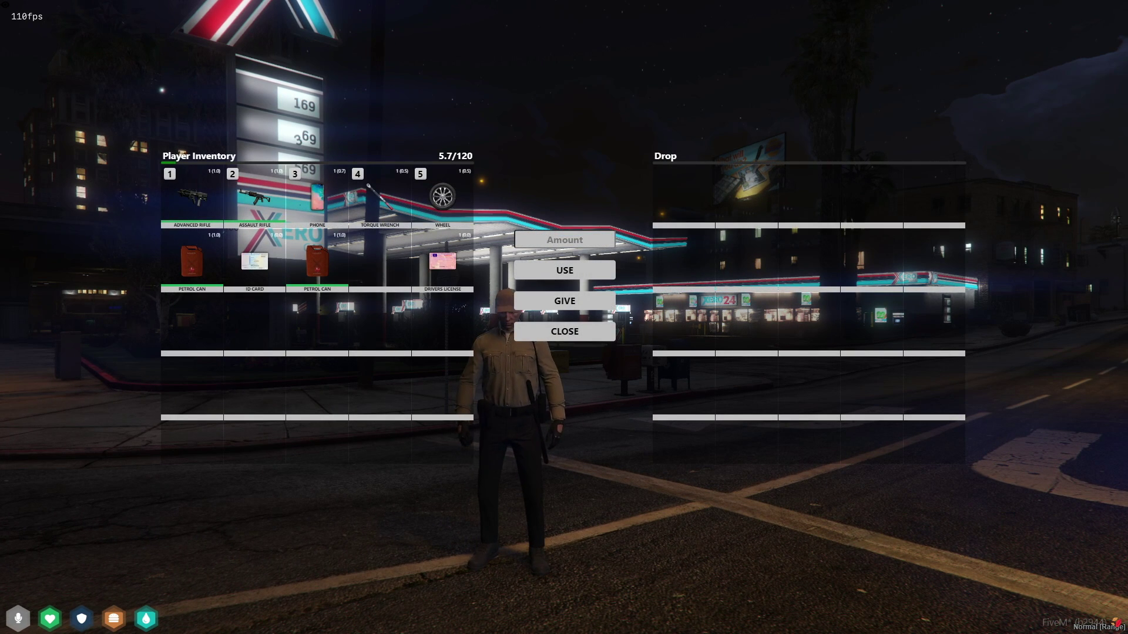
Switch to the txAdmin resources page, restart the qb-inventory resource and return to the FiveM game.
{"action": "key", "text": "alt+Tab"}
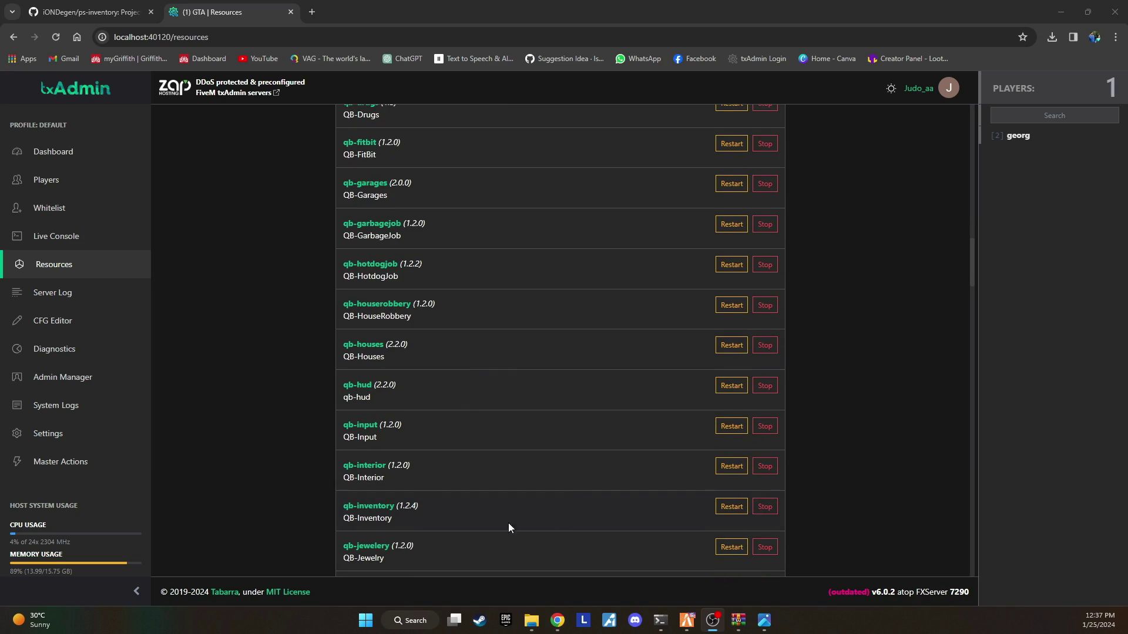
{"action": "left_click", "coordinate": [743, 513]}
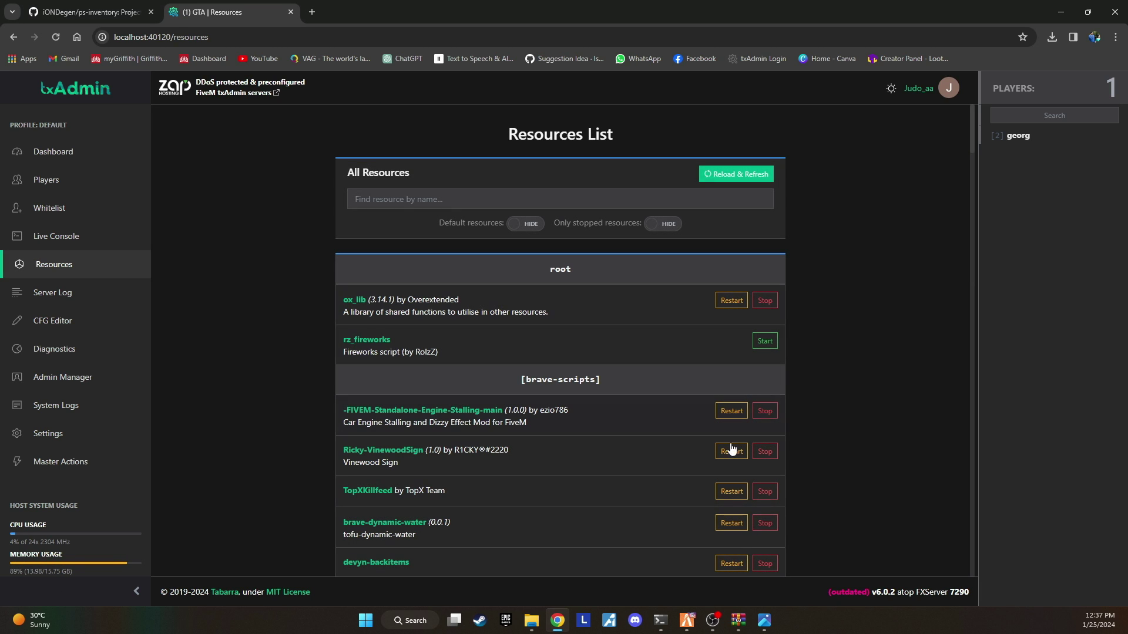
{"action": "mouse_move", "coordinate": [687, 620]}
{"action": "left_click", "coordinate": [683, 590]}
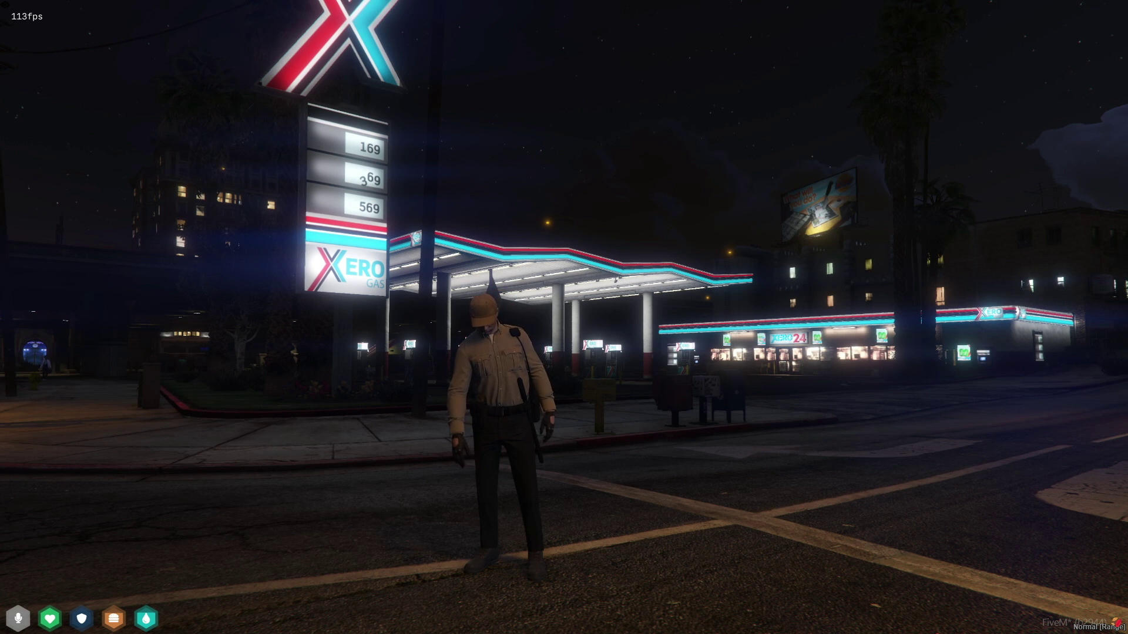
Open the redesigned inventory and move both Petrol Cans, the ID Card and the Drivers License into empty pocket slots.
{"action": "key", "text": "Tab"}
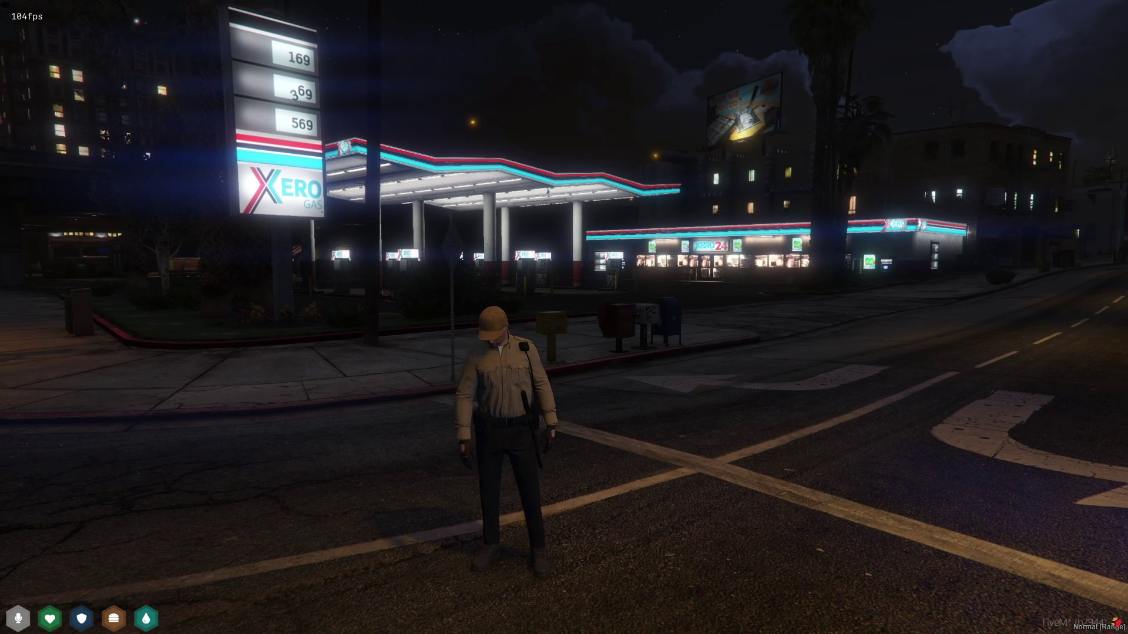
{"action": "key", "text": "Tab"}
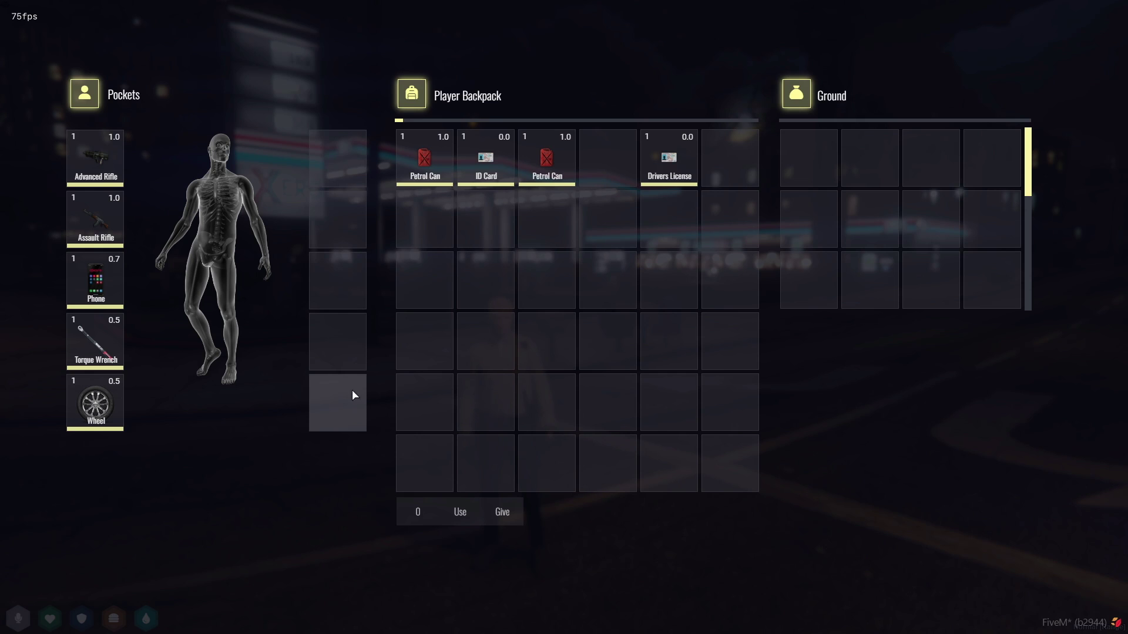
{"action": "left_click_drag", "start_coordinate": [424, 158], "coordinate": [364, 158]}
{"action": "left_click_drag", "start_coordinate": [486, 158], "coordinate": [352, 223]}
{"action": "left_click_drag", "start_coordinate": [551, 169], "coordinate": [362, 277]}
{"action": "left_click_drag", "start_coordinate": [669, 162], "coordinate": [344, 347]}
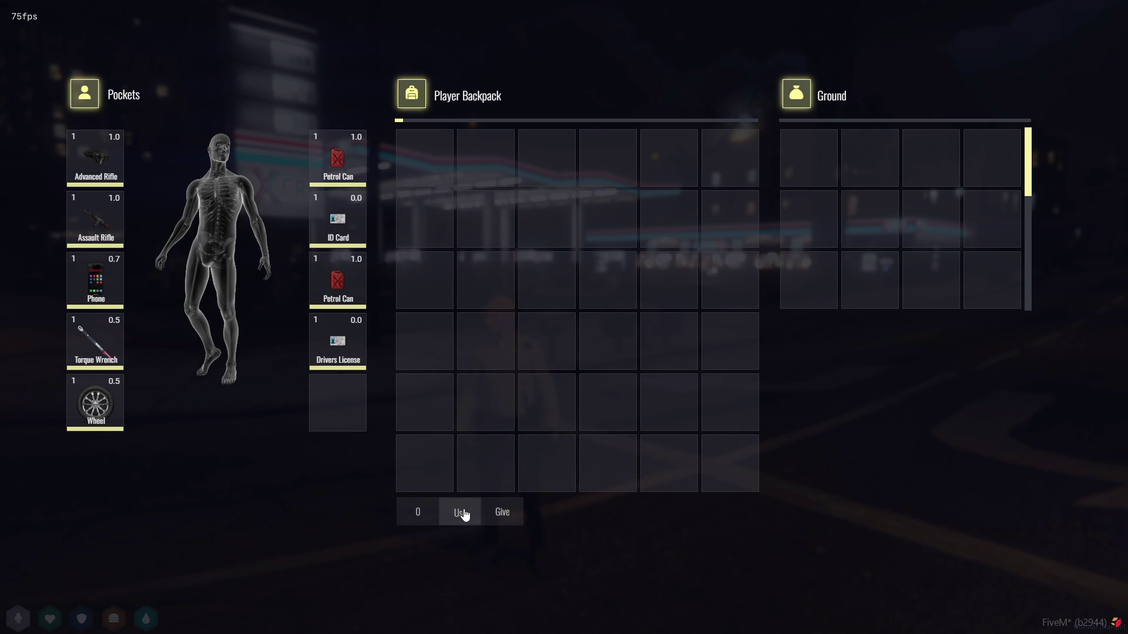
Move the Drivers License from the pockets to the backpack's last row and set the transfer amount to 1.
{"action": "left_click_drag", "start_coordinate": [341, 344], "coordinate": [485, 463]}
{"action": "left_click", "coordinate": [431, 514]}
{"action": "type", "text": "1"}
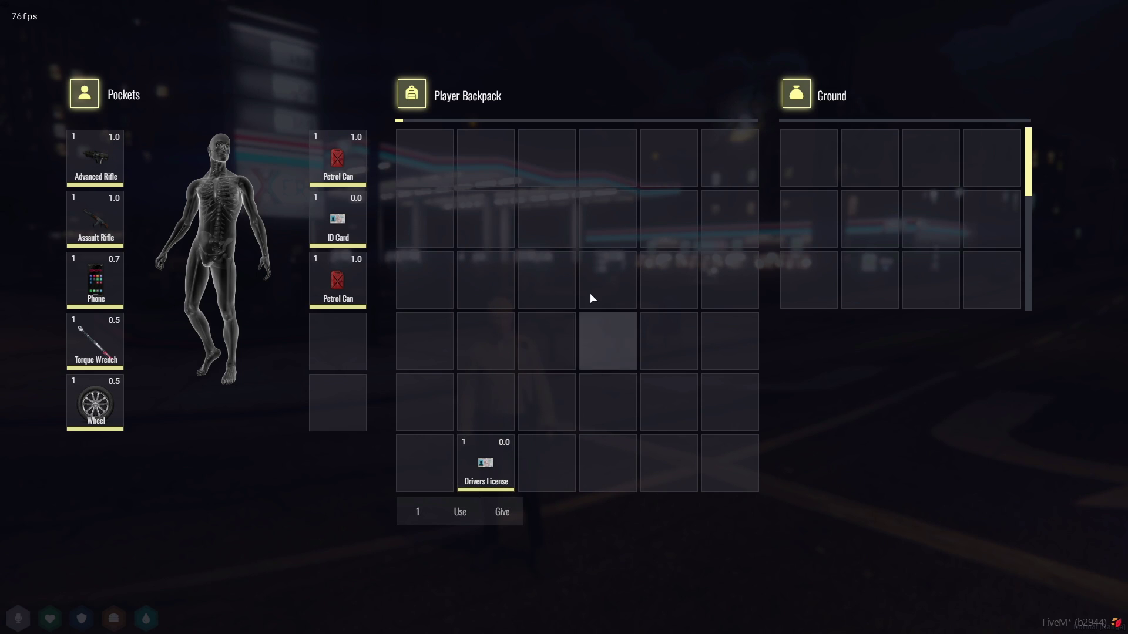
Drop the Drivers License on the ground, reopen the inventory and view the Assault Rifle's item details.
{"action": "left_click_drag", "start_coordinate": [485, 451], "coordinate": [818, 192]}
{"action": "key", "text": "Escape"}
{"action": "key", "text": "Escape"}
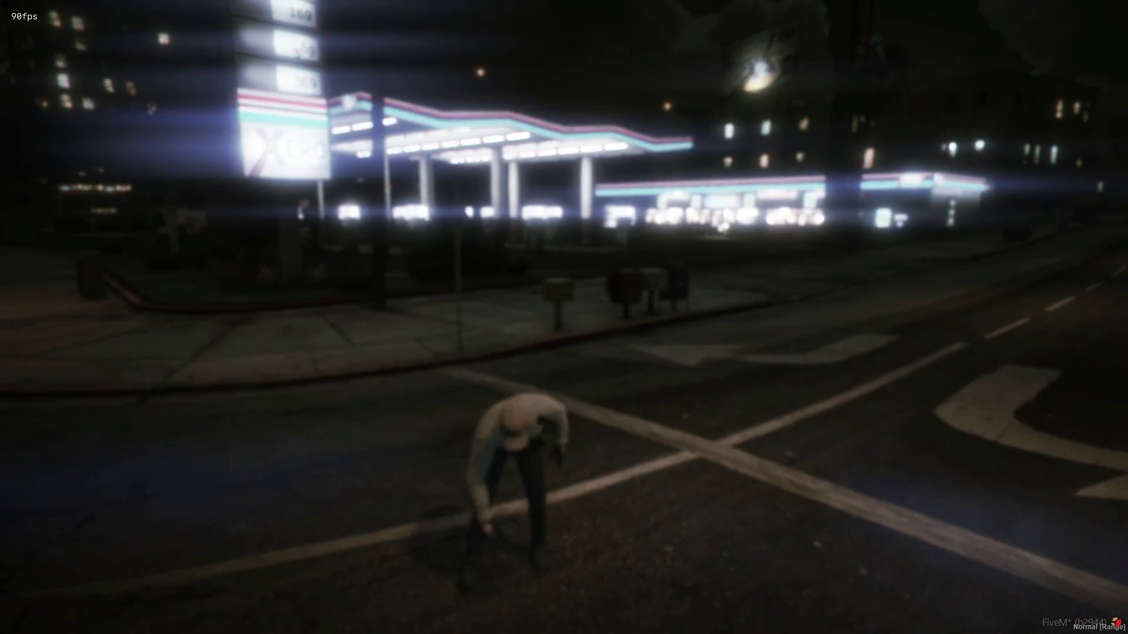
{"action": "key", "text": "Tab"}
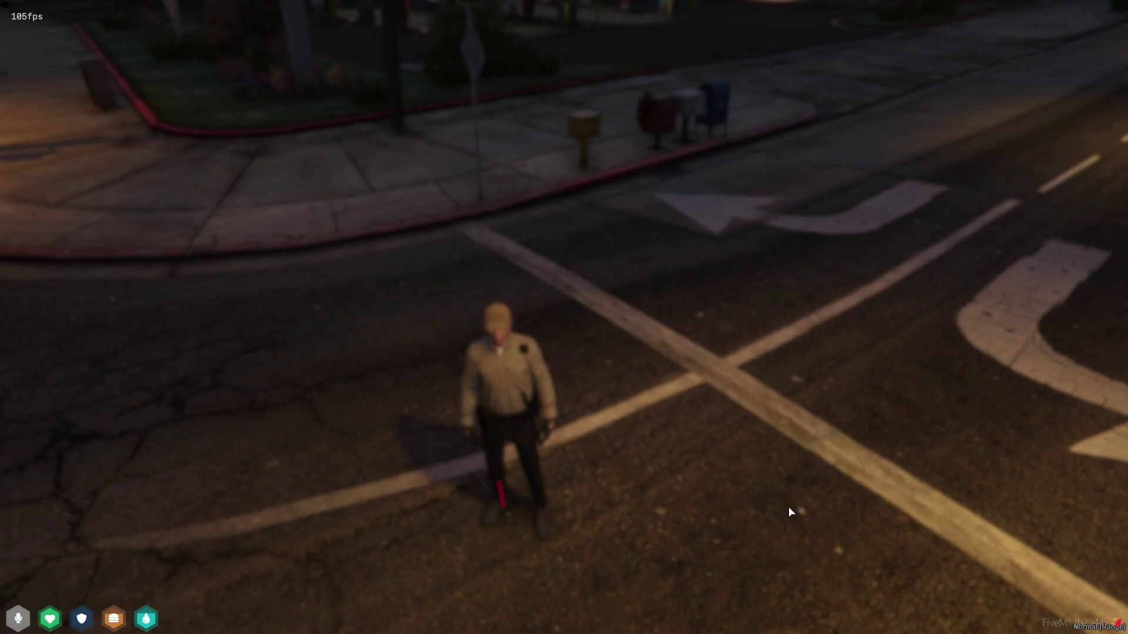
{"action": "mouse_move", "coordinate": [105, 225]}
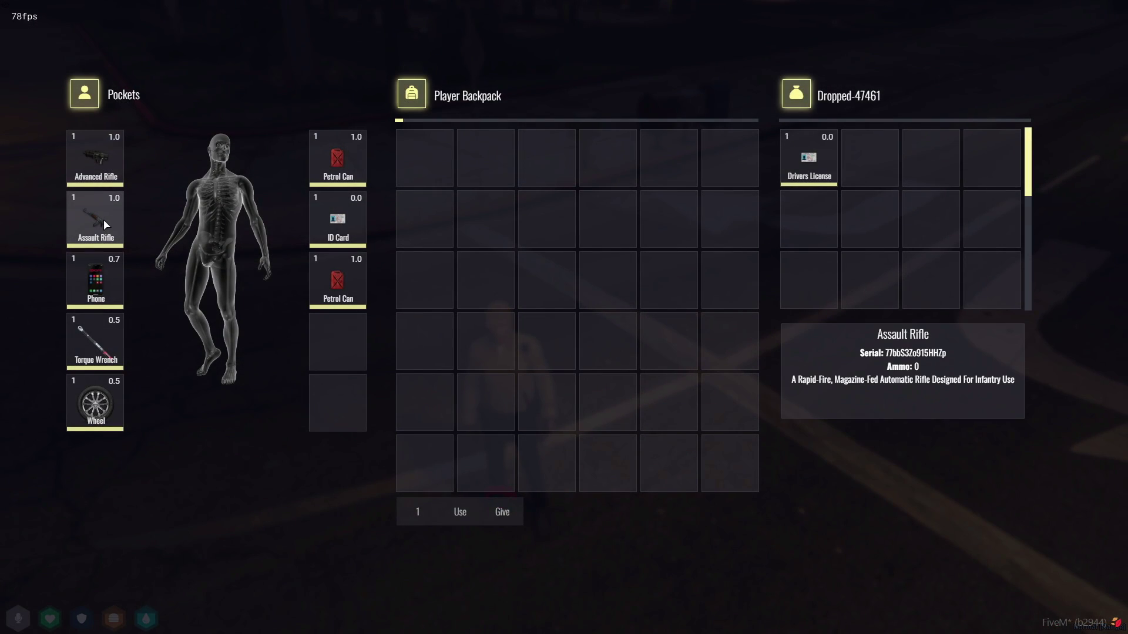